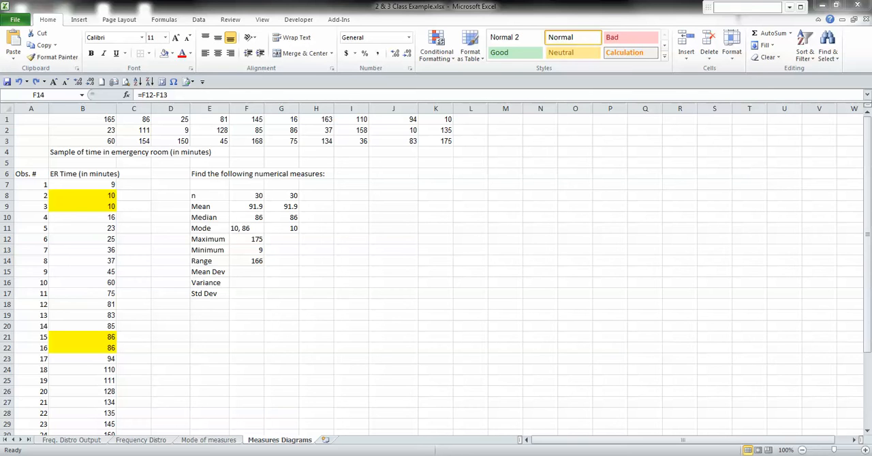
Step: Insert blank cells in columns D to I from row 6 down alongside the ER data, shifting the numerical measures block right
click(246, 260)
click(170, 173)
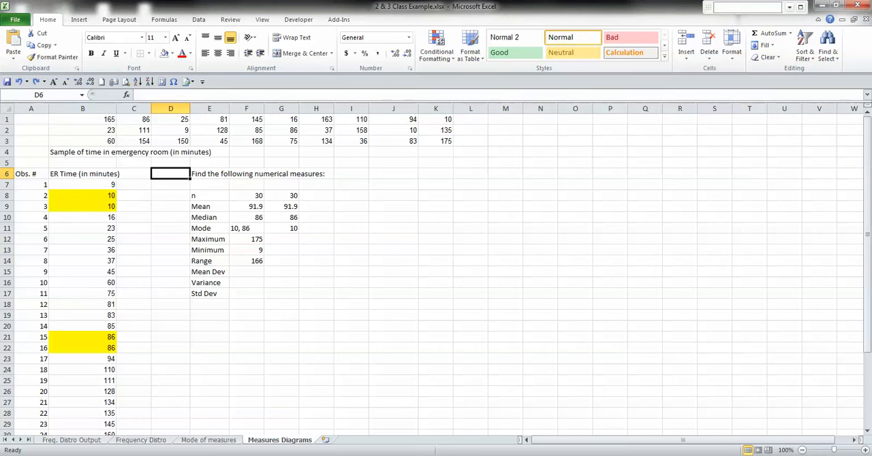
drag(170, 173, 393, 391)
scroll(393, 392, down, 3)
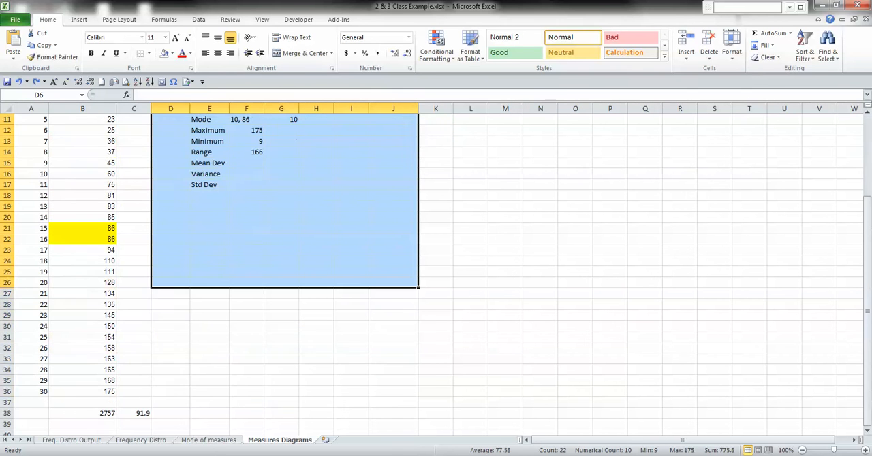
drag(418, 287, 368, 396)
scroll(368, 272, up, 3)
key(ctrl+c)
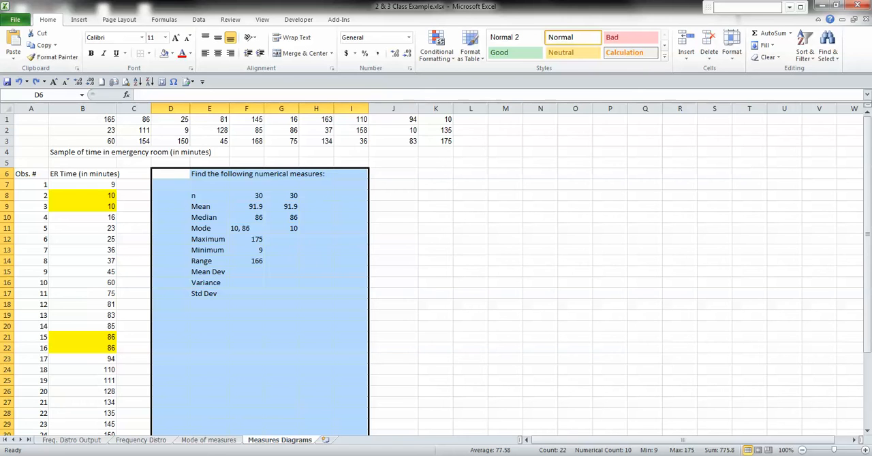
right_click(325, 298)
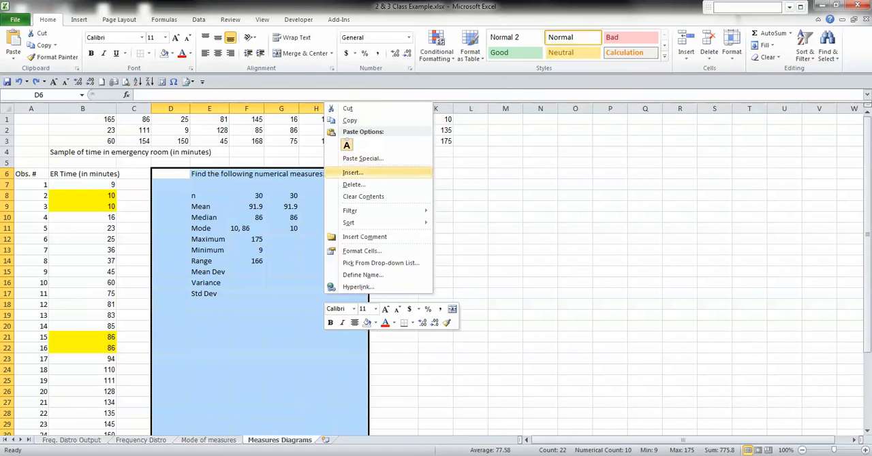
click(353, 173)
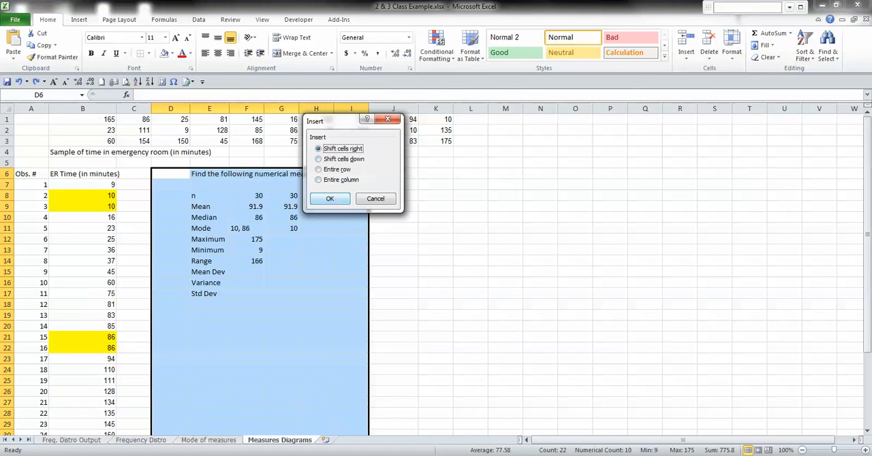
click(329, 198)
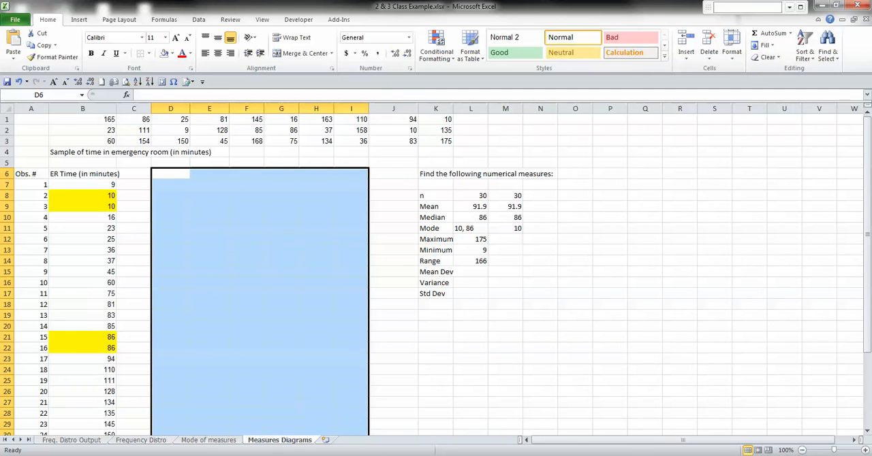
Step: Make row 6 about two lines tall and wrap its text, leaving the "Find the following numerical measures:" cell K6 unwrapped
drag(8, 180, 8, 195)
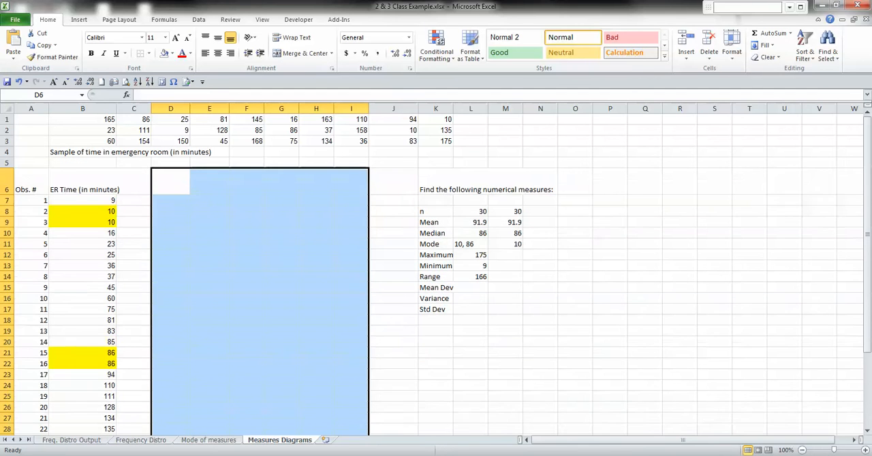
click(32, 183)
click(8, 184)
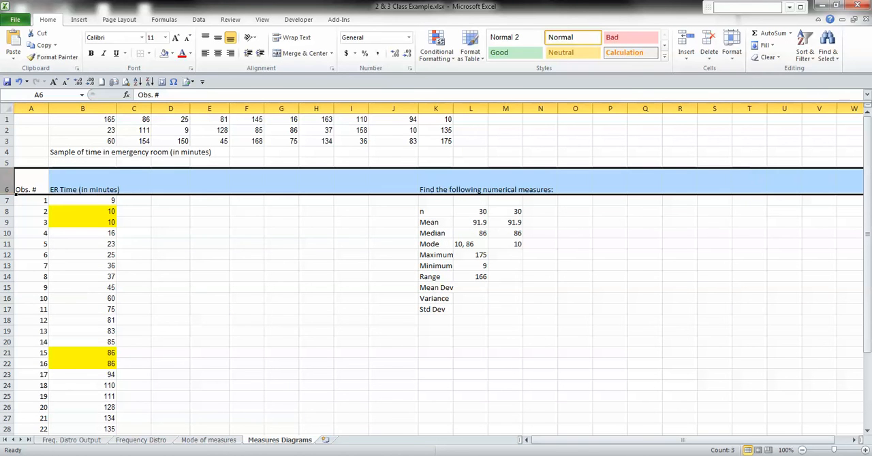
click(293, 38)
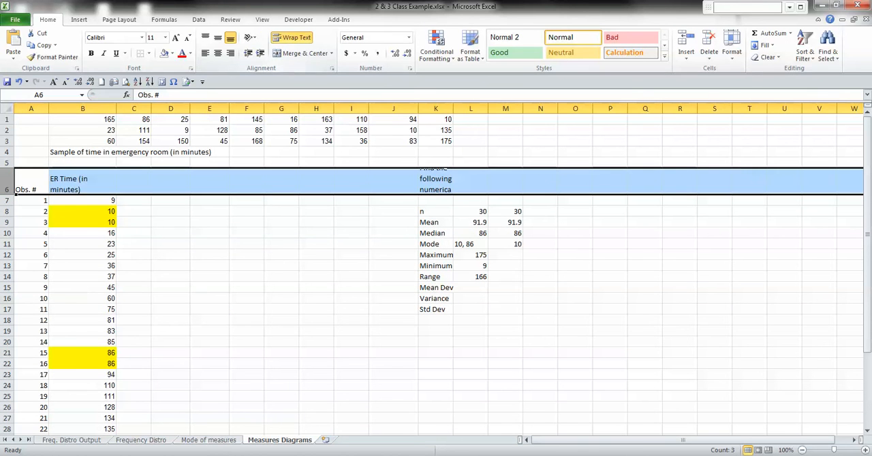
click(436, 181)
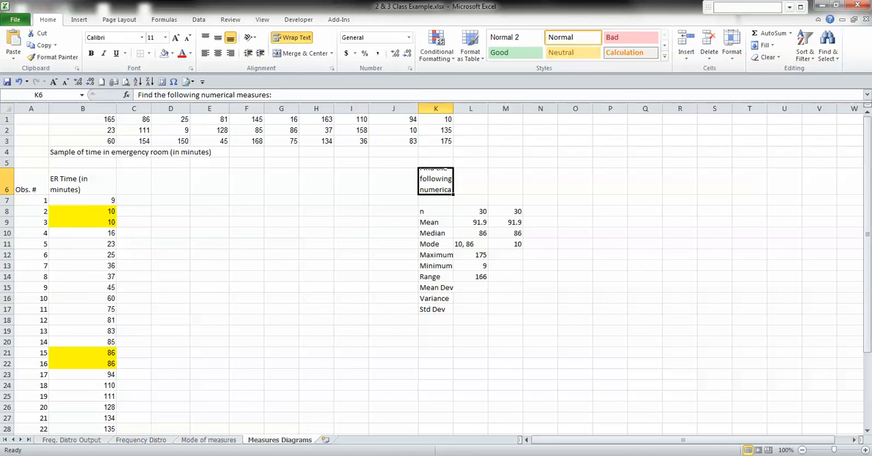
click(293, 38)
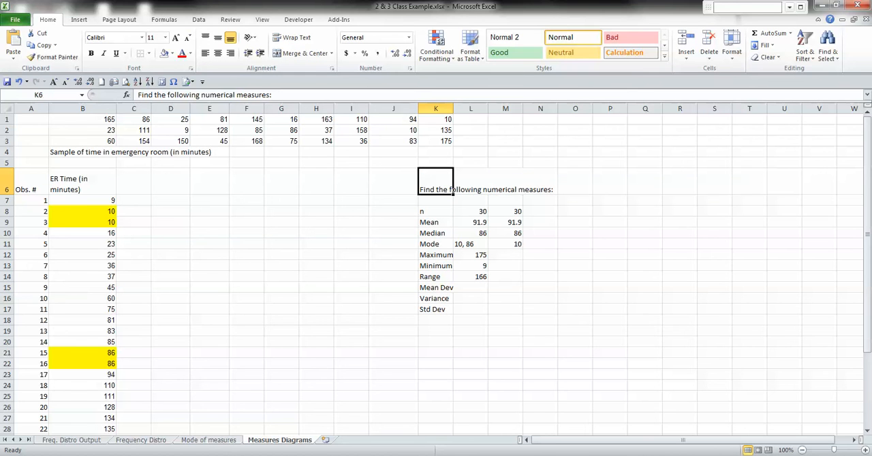
Step: Enter the column heading "Xbar (mean)" in cell C6
click(134, 182)
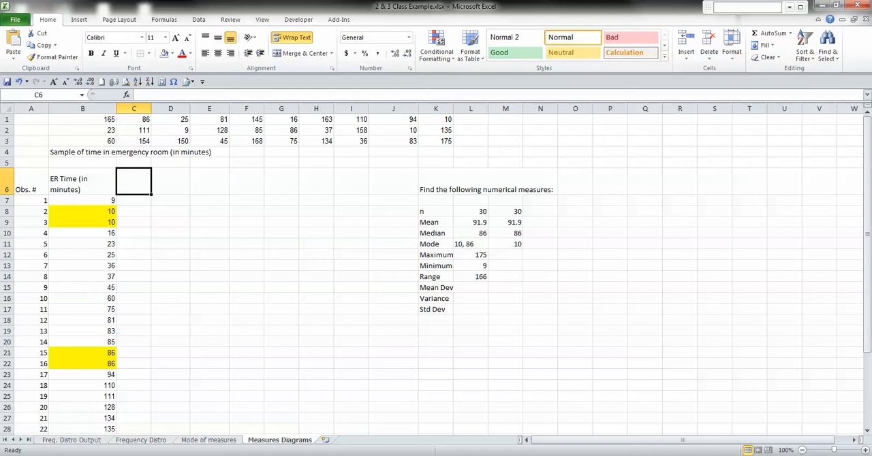
text(Xbar)
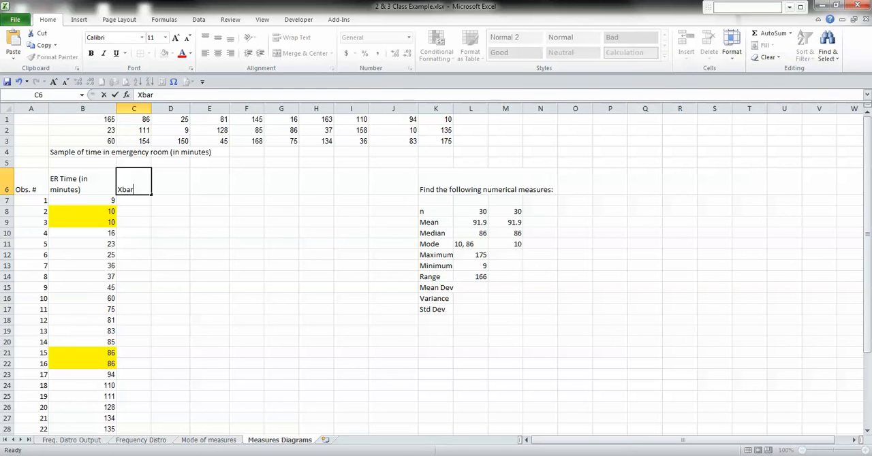
text( (mean))
key(Return)
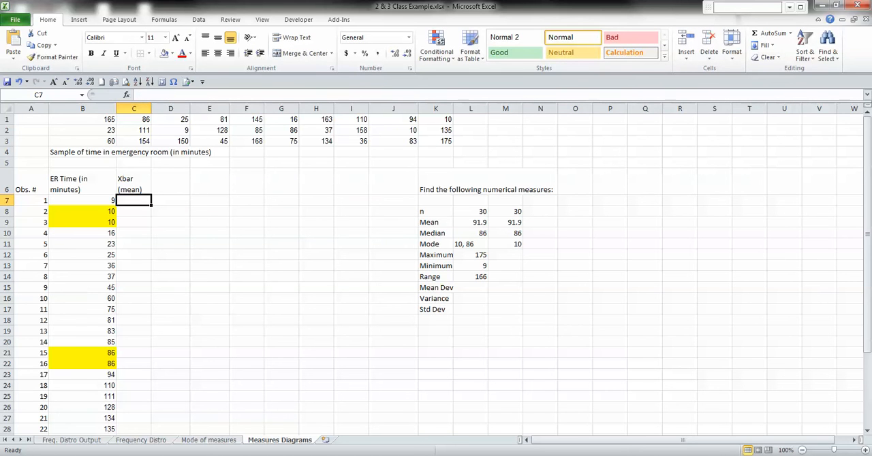
Step: Enter 91.9 in C7 and fill it down the Xbar column for all 30 observations
text(91.9)
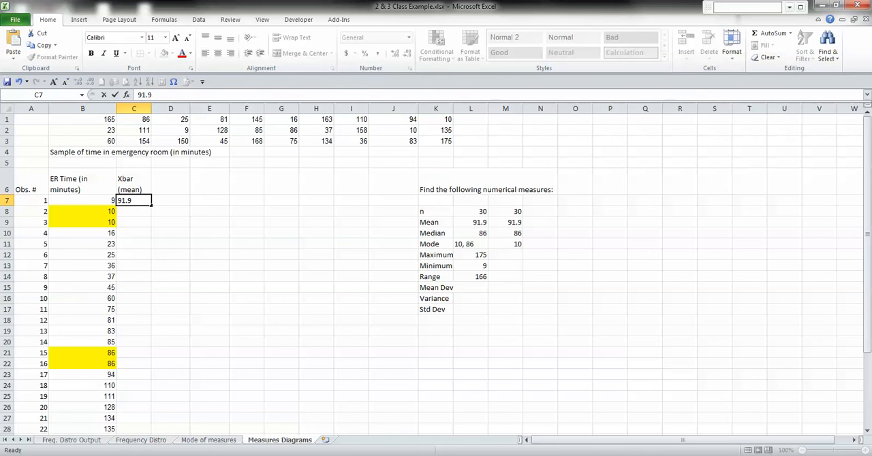
key(Return)
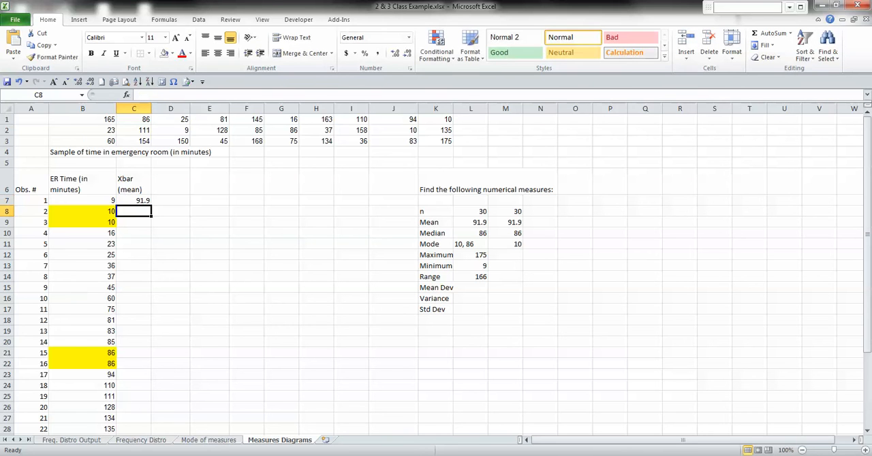
key(Up)
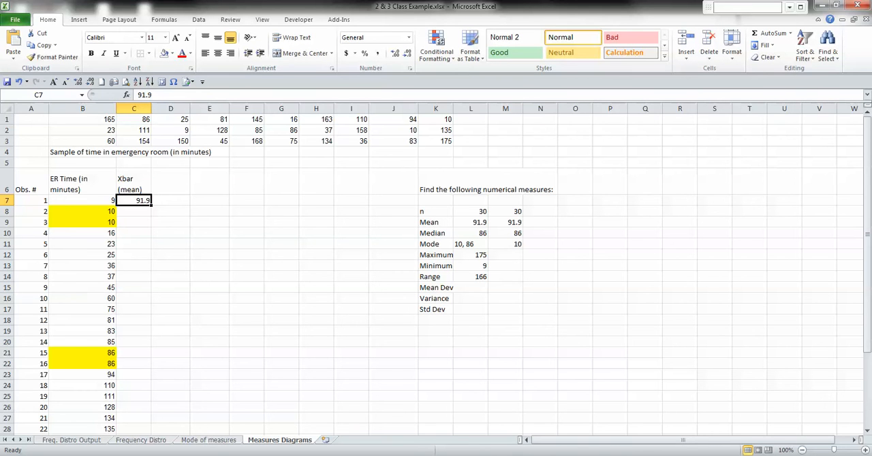
double_click(151, 205)
scroll(436, 272, down, 5)
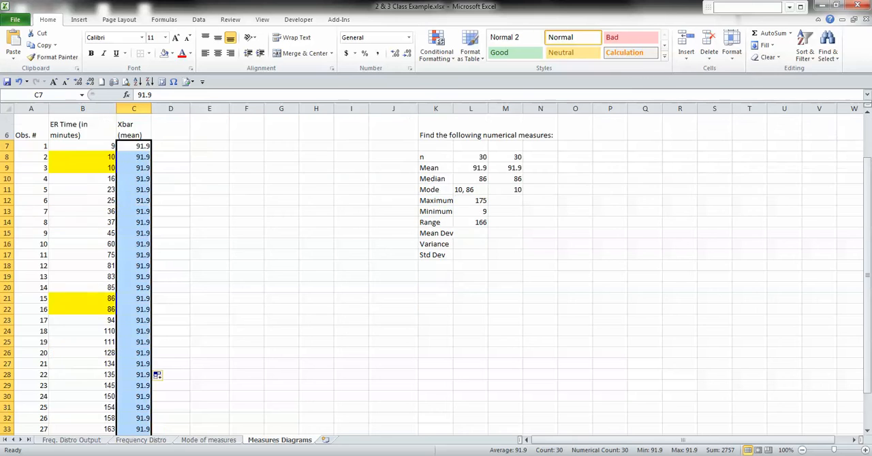
scroll(436, 273, up, 3)
Step: Enter the column heading "X - Xbar (obs. Val - mean)" in cell D6
click(170, 128)
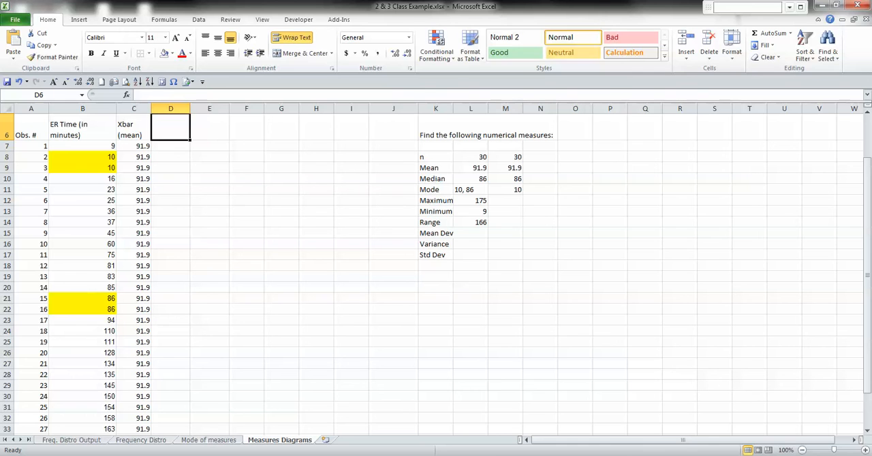
text(X -)
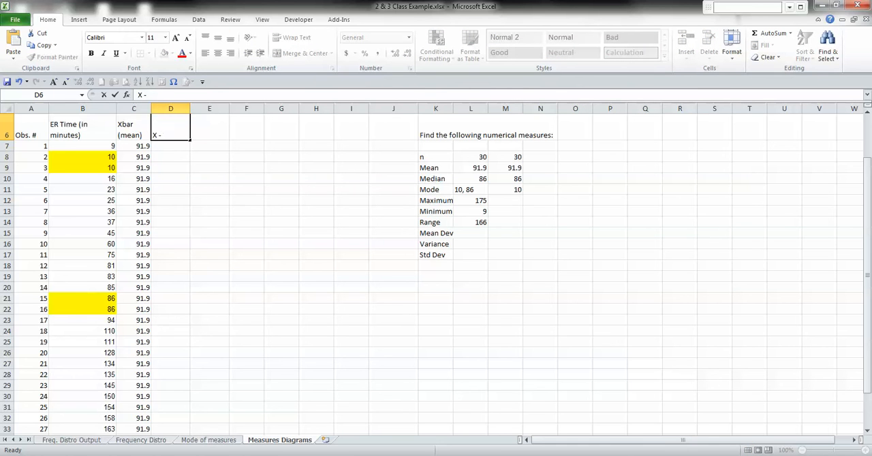
text( Xbar (obs. val)
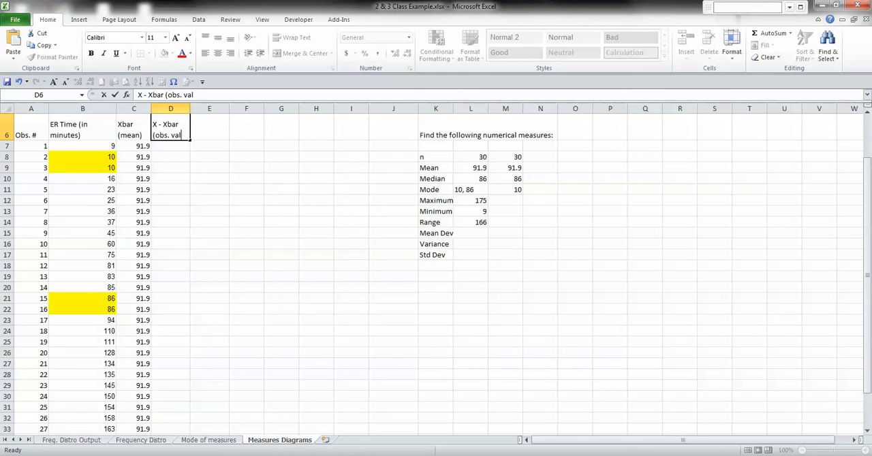
key(BackSpace)
key(BackSpace)
key(BackSpace)
text(Val - mean))
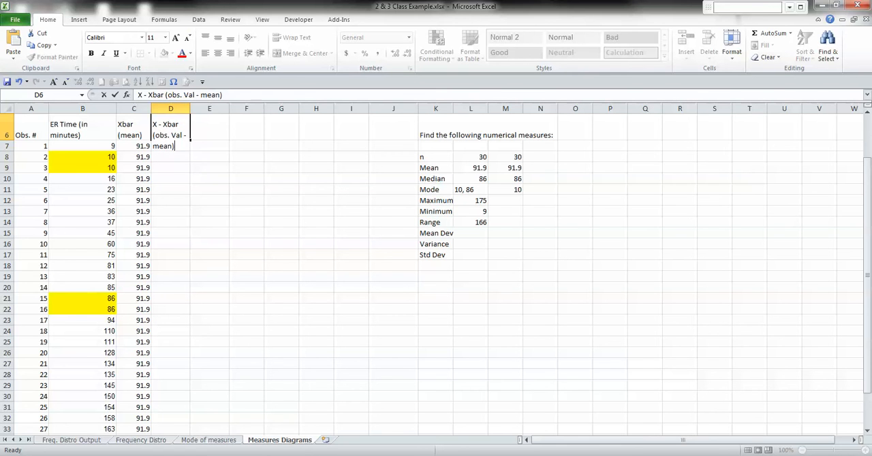
key(Return)
Step: Center the text of row 6 and widen column D so its heading fits on two lines
click(7, 135)
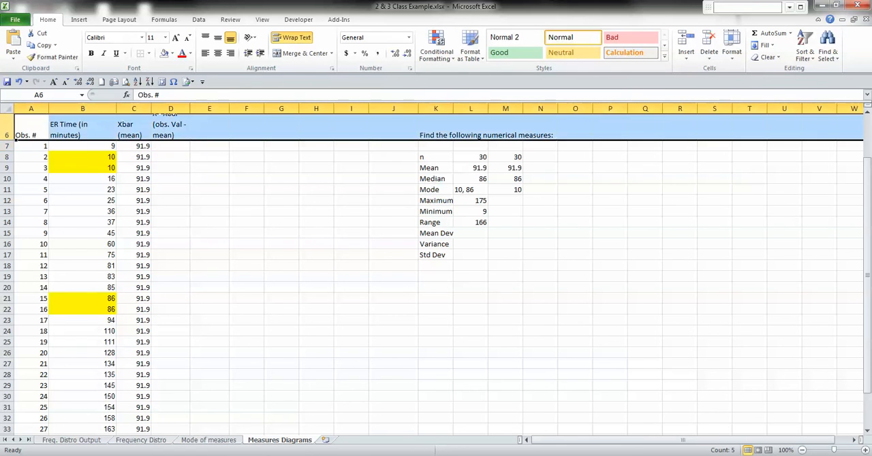
scroll(7, 135, up, 2)
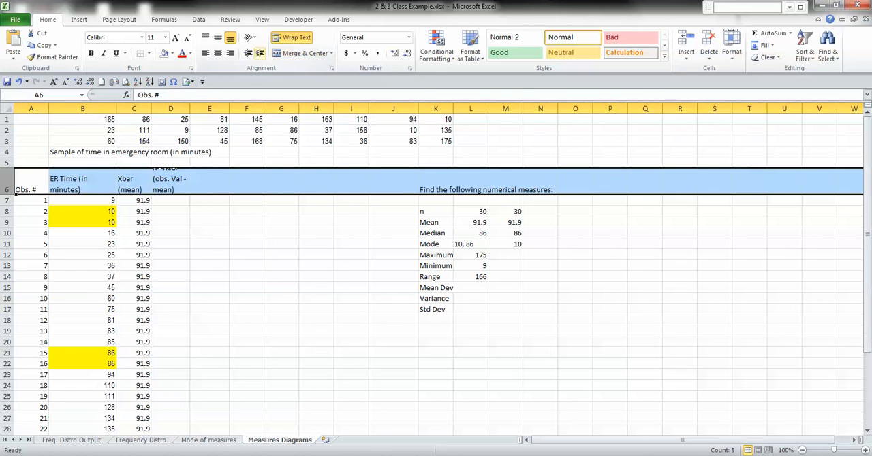
click(218, 53)
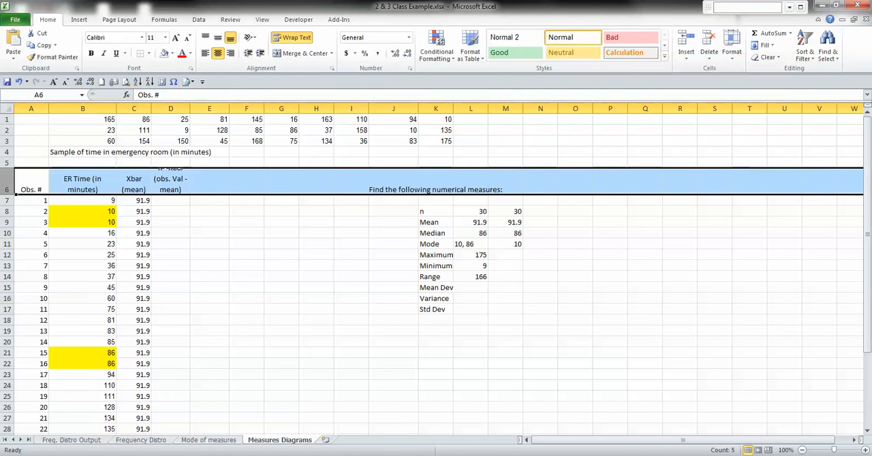
drag(190, 109, 198, 108)
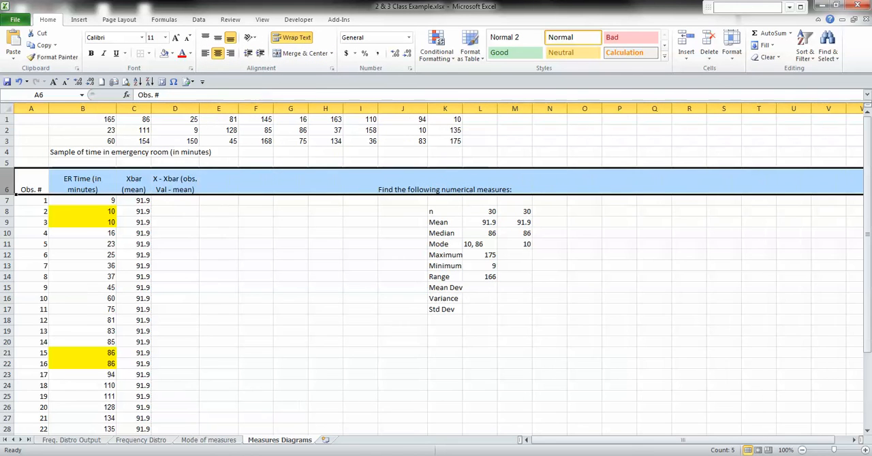
Step: Enter the formula =B7-C7 in D7 and fill it down column D for all 30 observations
click(175, 200)
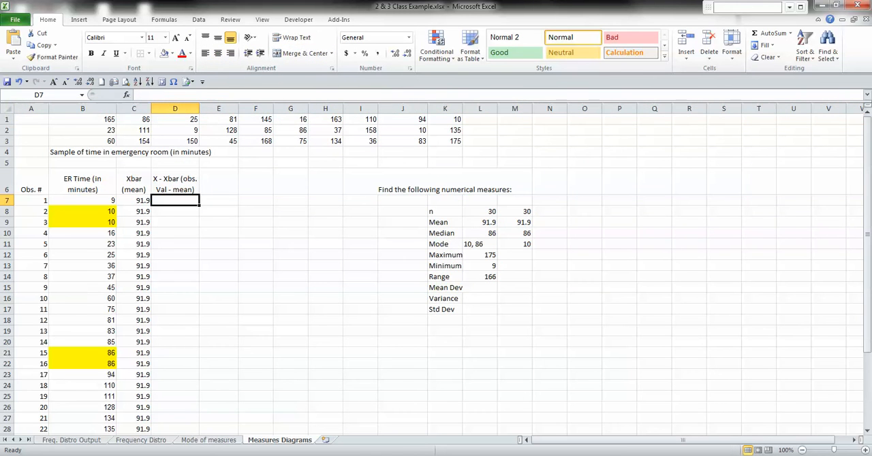
text(=)
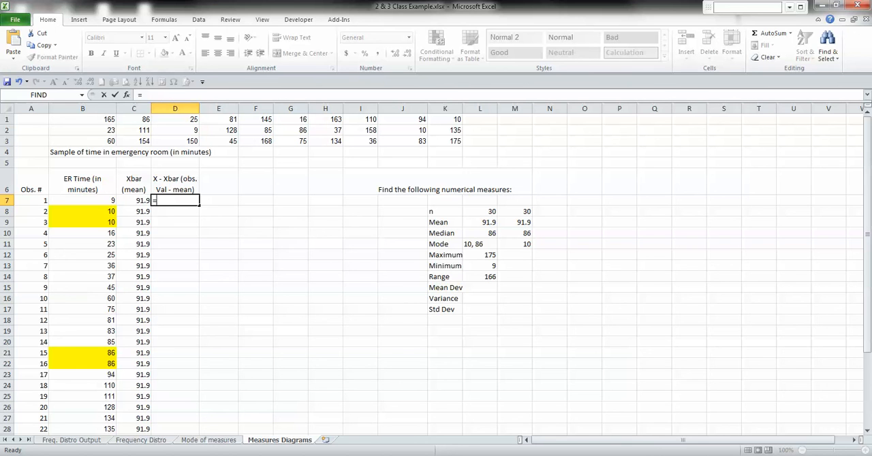
click(83, 201)
text(-)
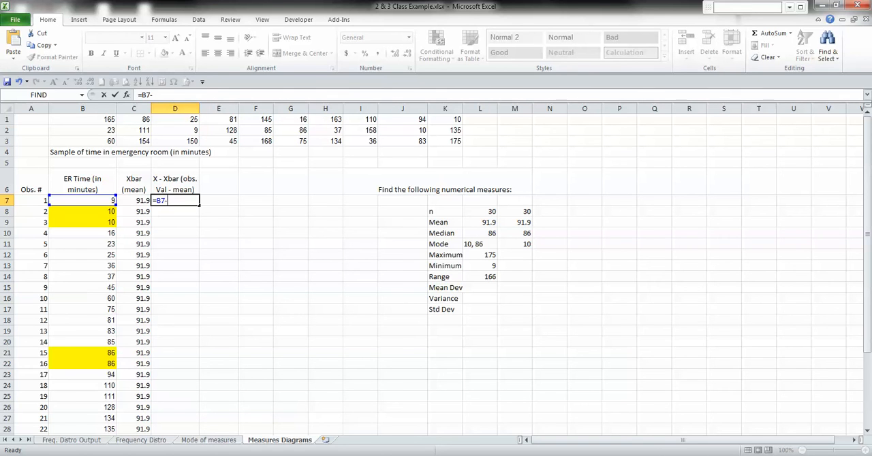
click(133, 201)
key(Return)
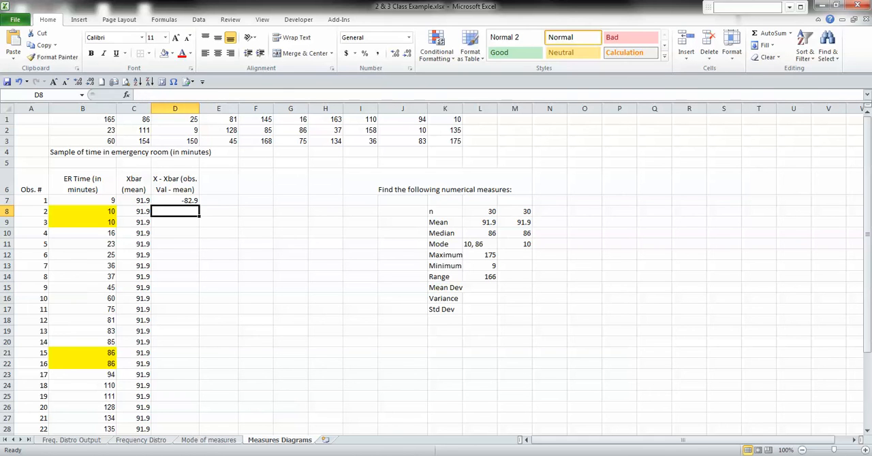
click(175, 200)
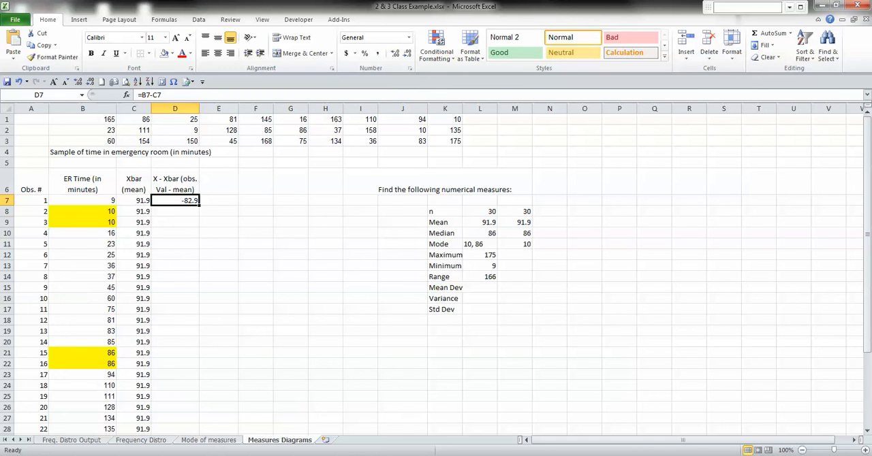
double_click(199, 206)
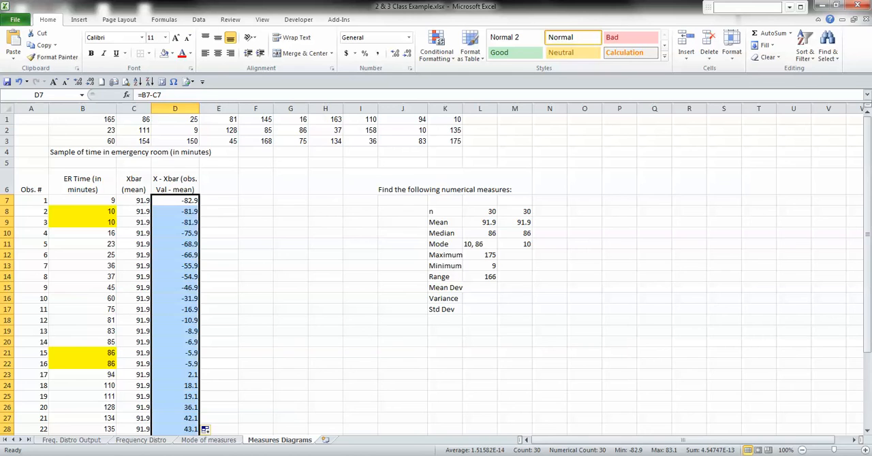
scroll(436, 273, down, 3)
scroll(436, 272, up, 3)
Step: Examine the copied difference formulas in cells D7 to D10
click(175, 222)
click(175, 212)
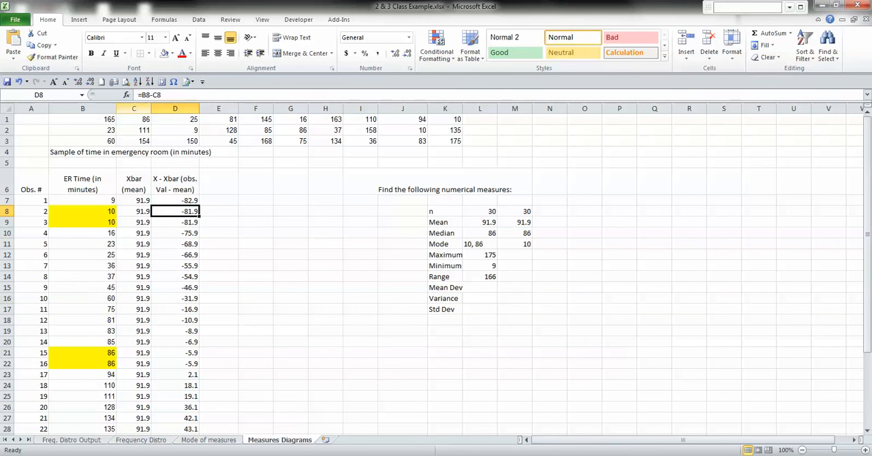
key(Down)
key(Down)
key(Up)
key(Up)
key(Up)
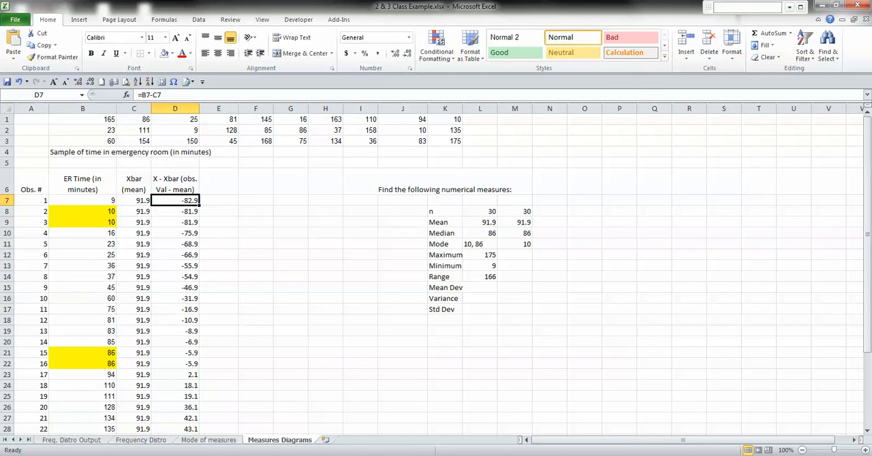
Step: Enter the column heading "Absolute Value" in cell E6
click(219, 182)
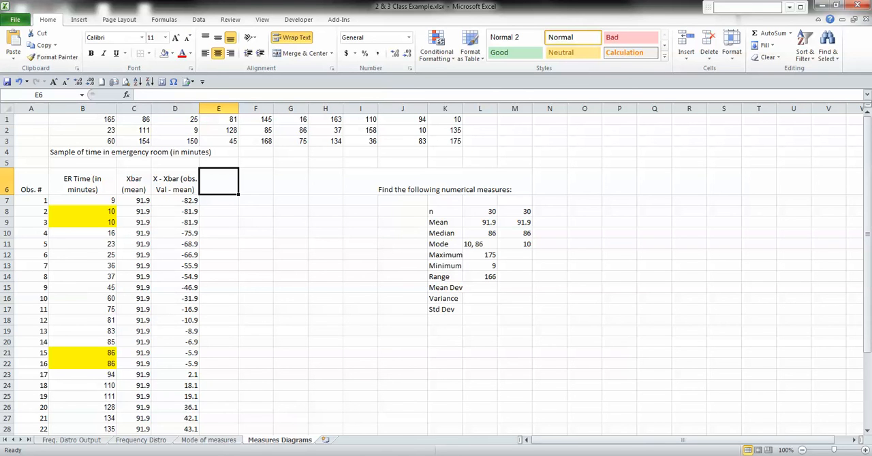
text(Abso)
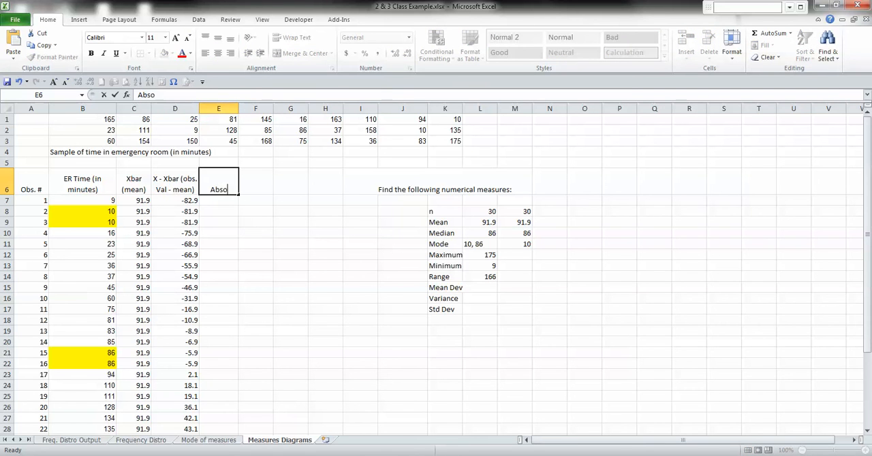
text(lute Value)
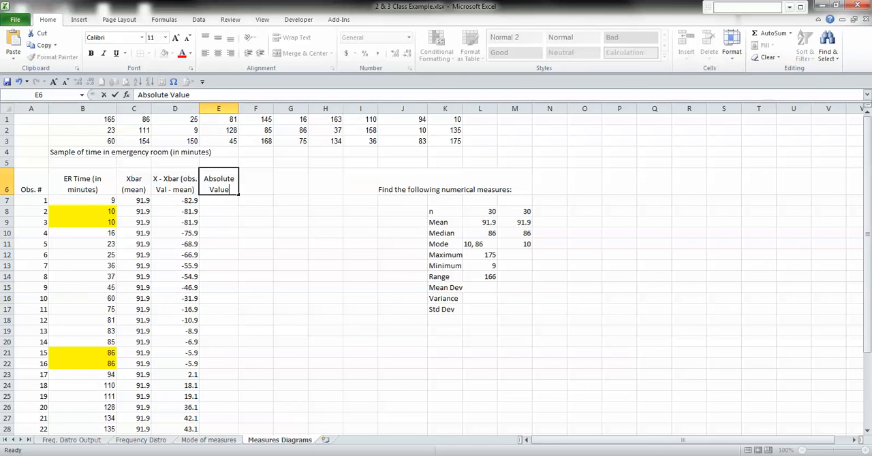
key(Return)
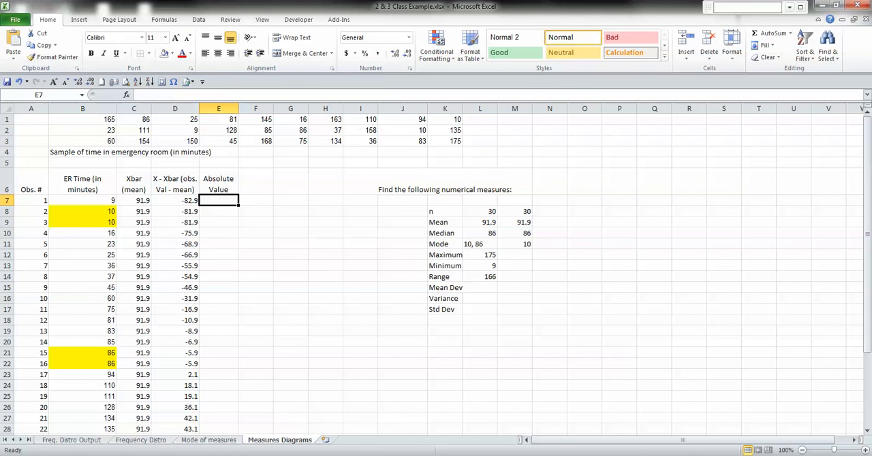
Step: Enter the formula =ABS(D7) in E7 and fill it down column E for all 30 observations
text(=abs)
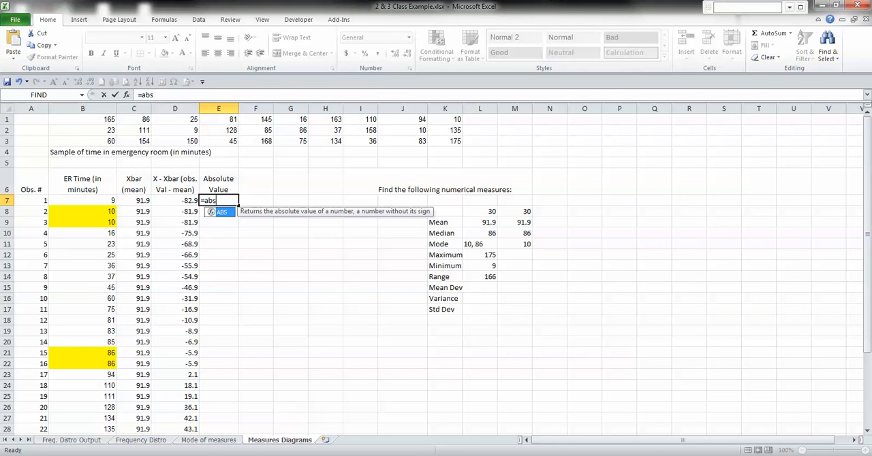
key(Tab)
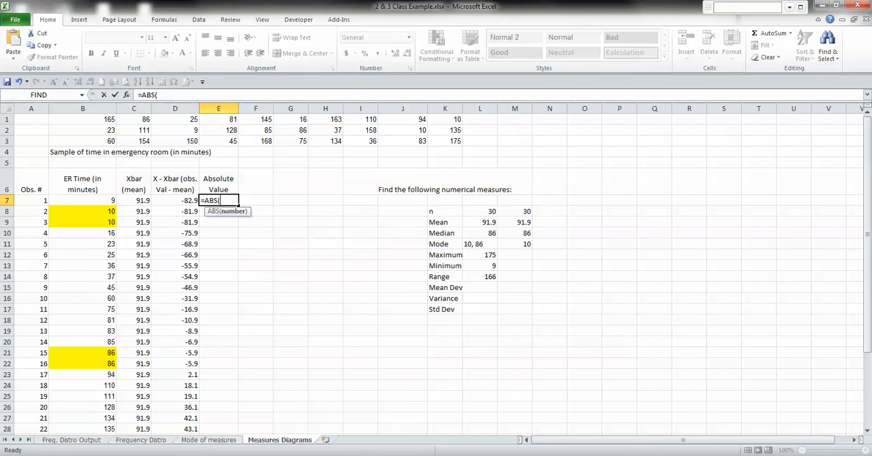
key(Left)
key(ctrl+Return)
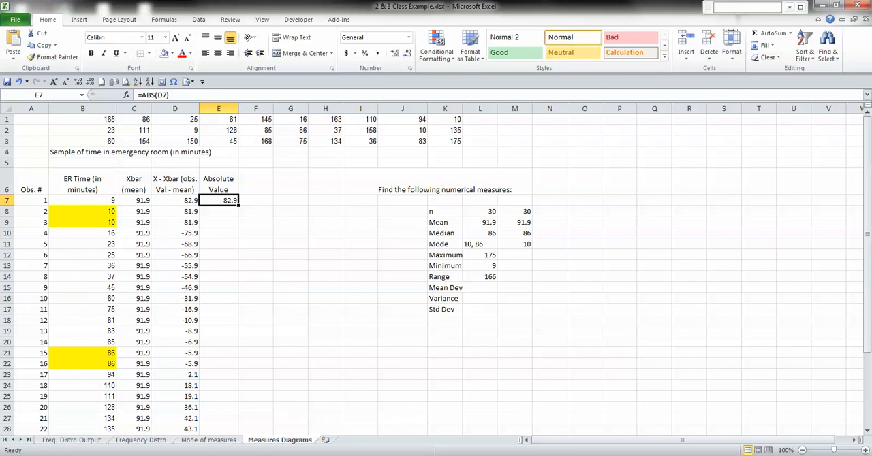
double_click(238, 205)
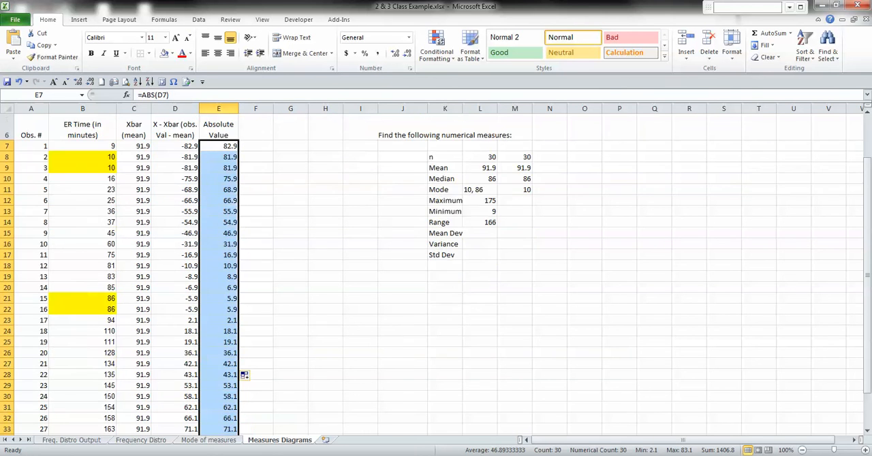
scroll(436, 273, down, 4)
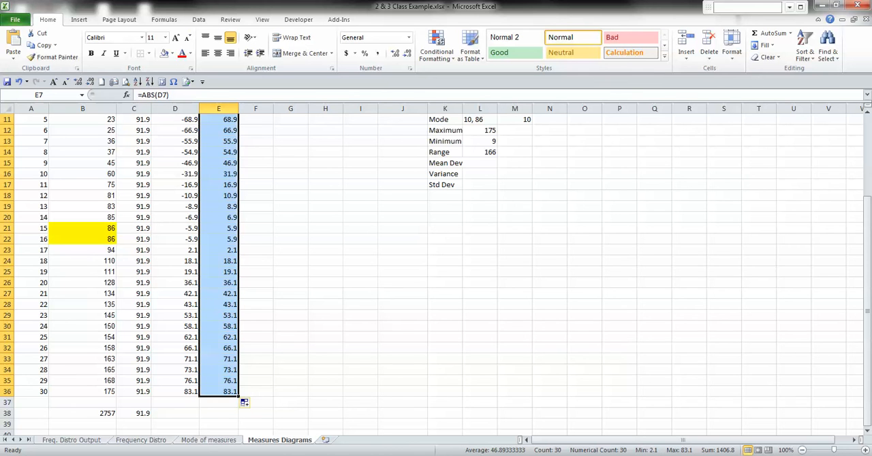
scroll(436, 272, up, 2)
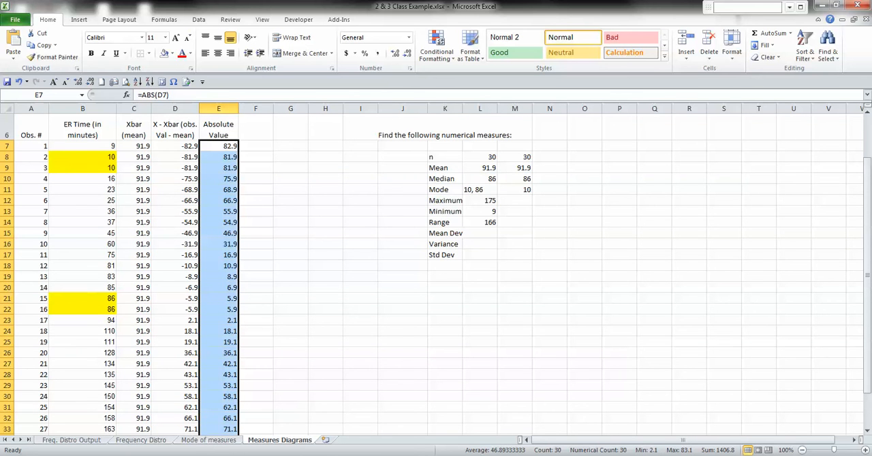
scroll(436, 273, up, 2)
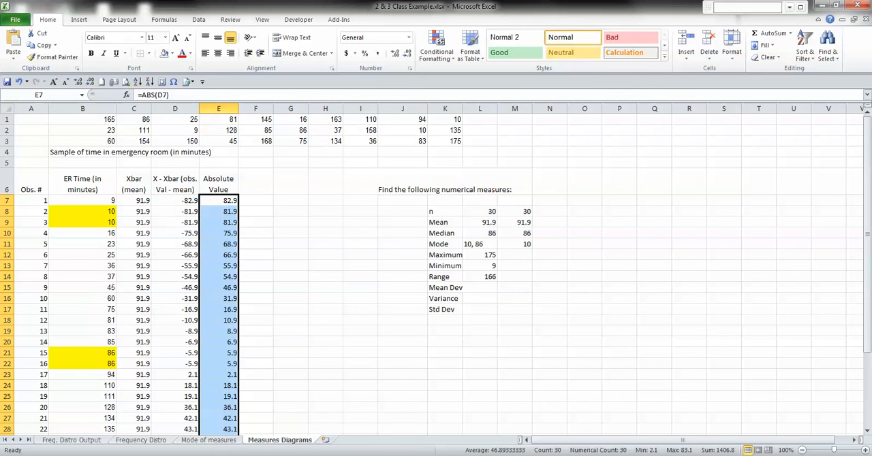
Step: Total the absolute deviations in cell E38 with a SUM formula over E7:E36
click(255, 181)
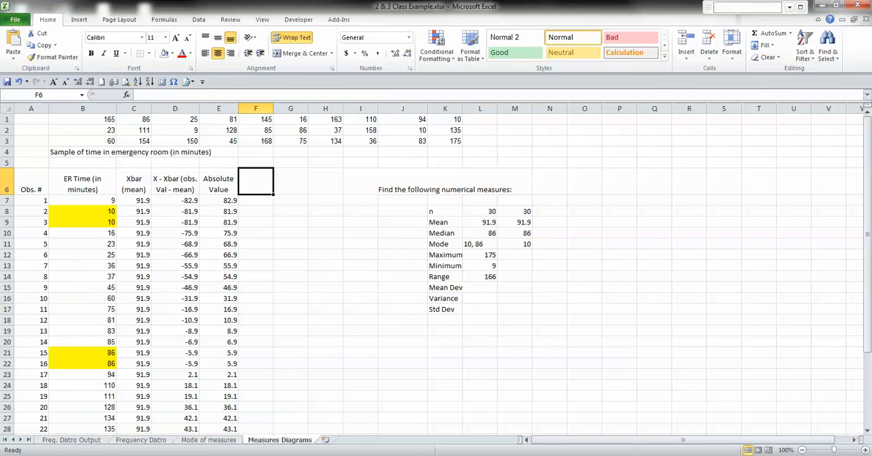
scroll(243, 399, down, 5)
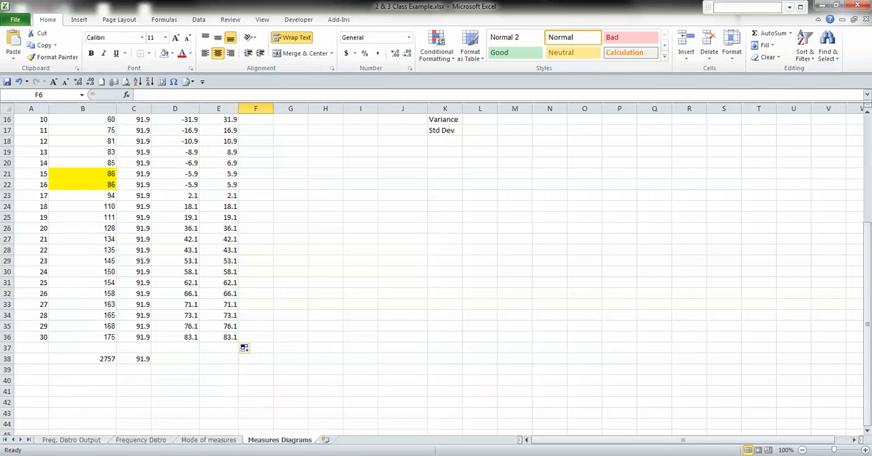
click(218, 359)
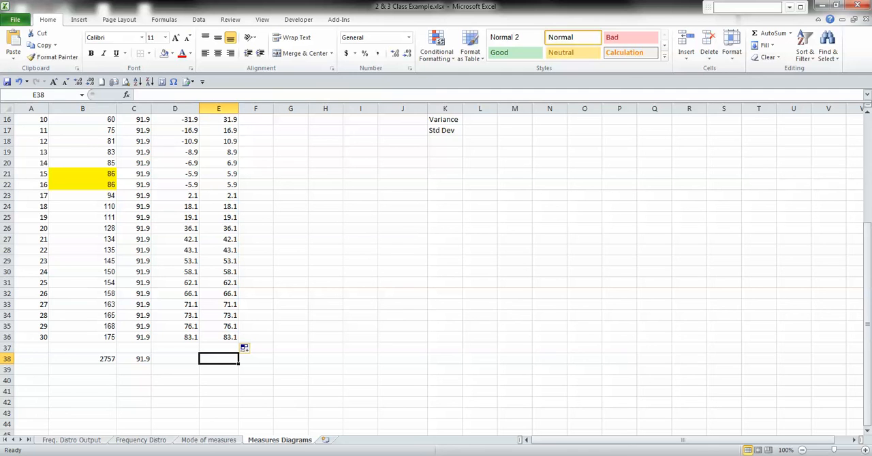
text(=sum()
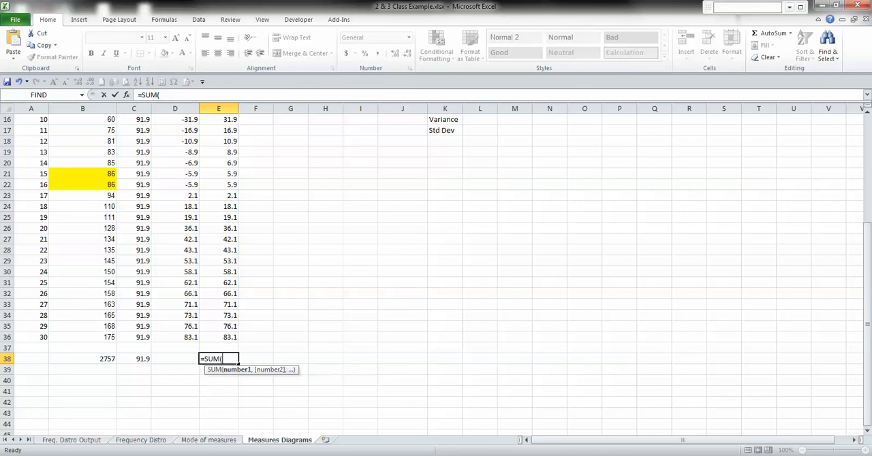
drag(218, 337, 218, 145)
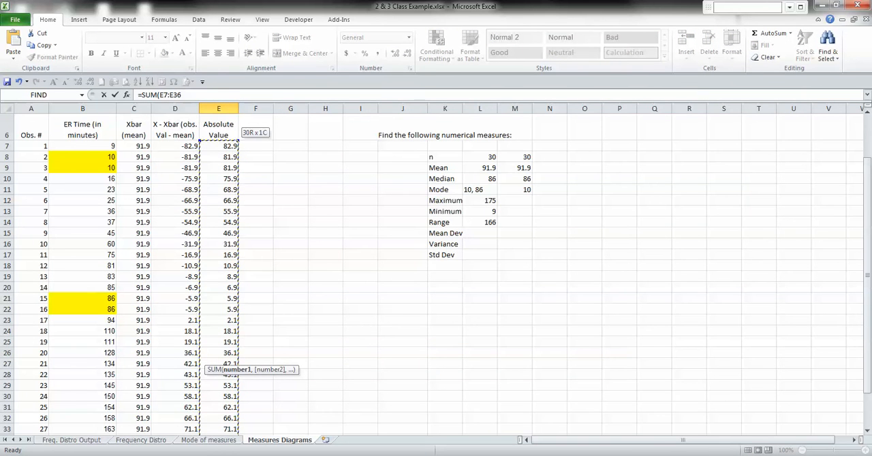
key(Return)
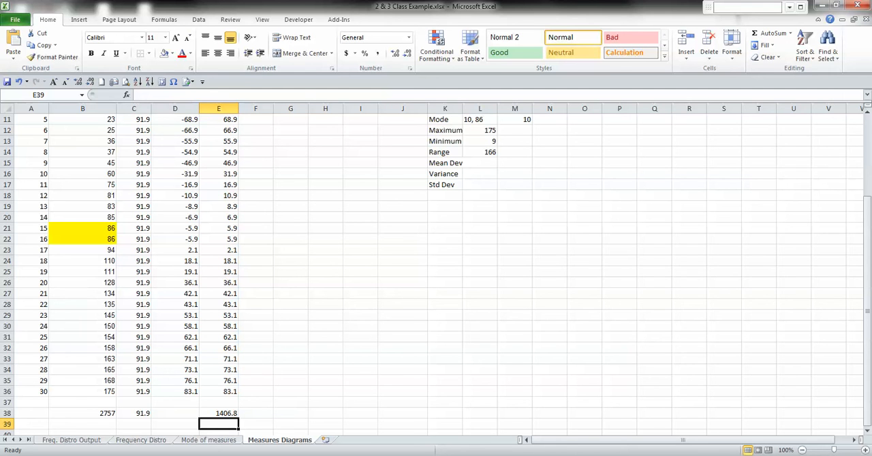
Step: Enter the formula =E38/30 in cell E39 to calculate the mean deviation
text(=)
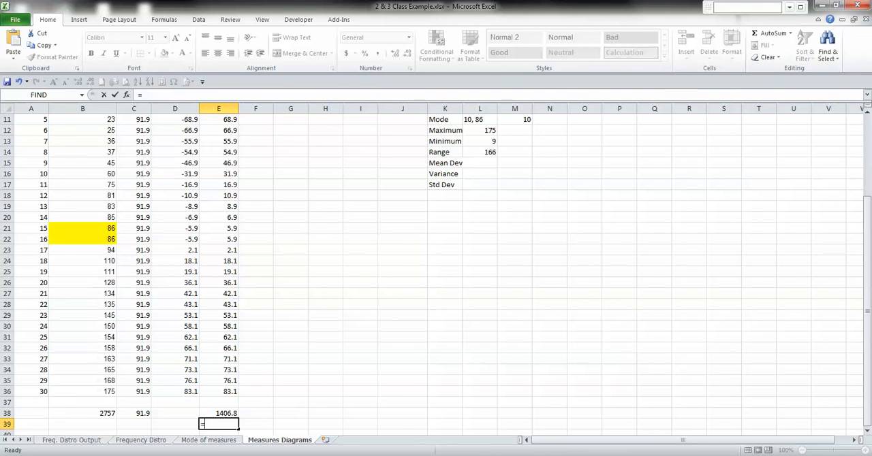
text(E38/)
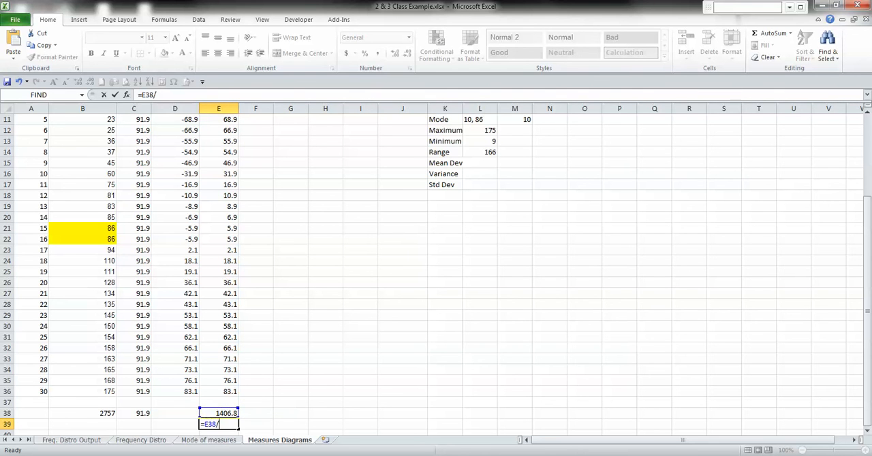
scroll(436, 273, up, 4)
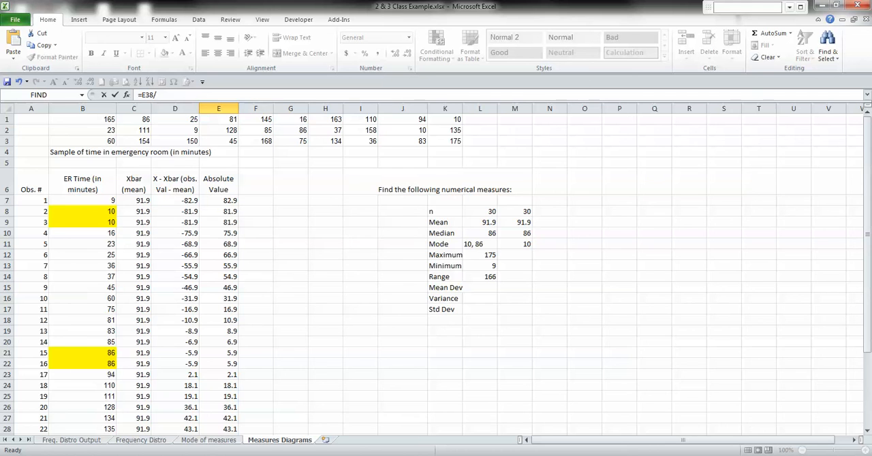
scroll(436, 272, down, 5)
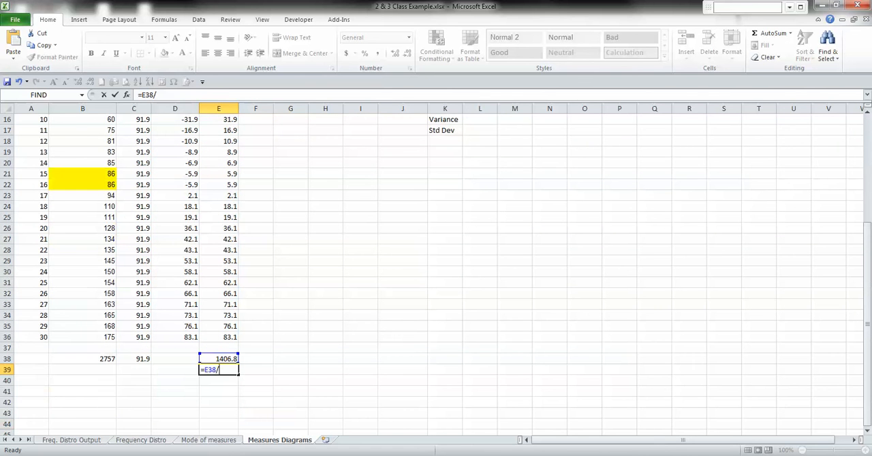
text(30)
key(Return)
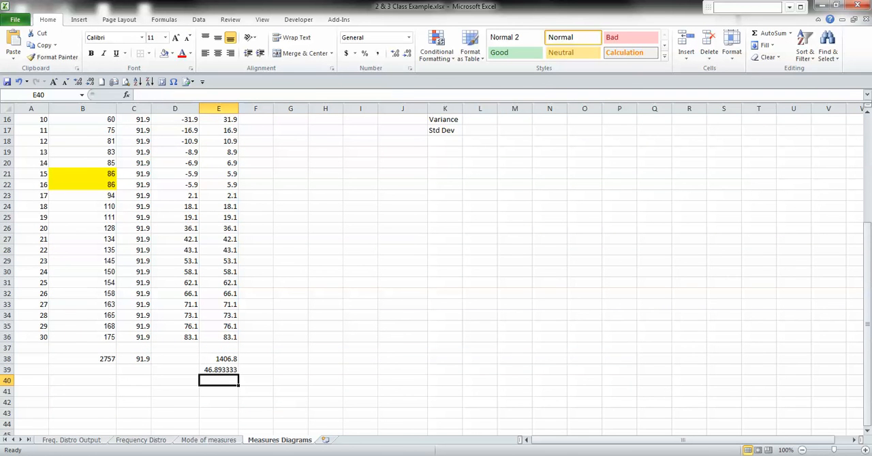
Step: Narrow column E slightly and display the mean deviation in E39 with four decimal places
click(219, 370)
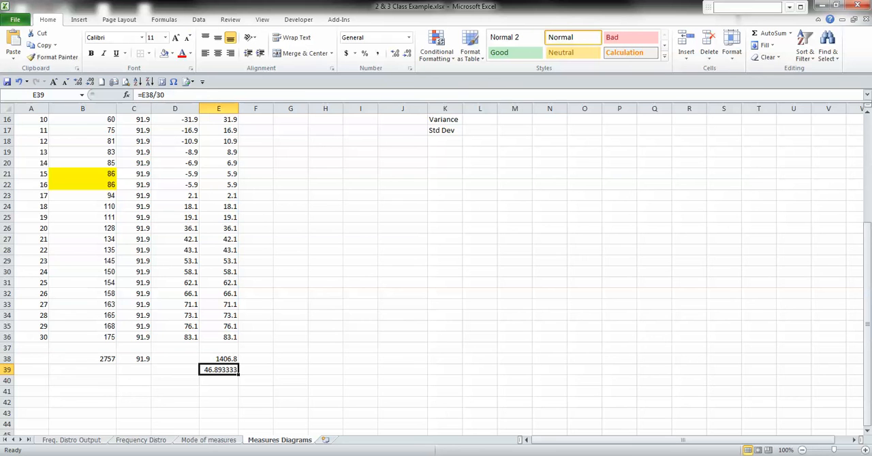
mouse_move(238, 108)
mouse_down()
mouse_move(256, 108)
mouse_move(233, 108)
mouse_up()
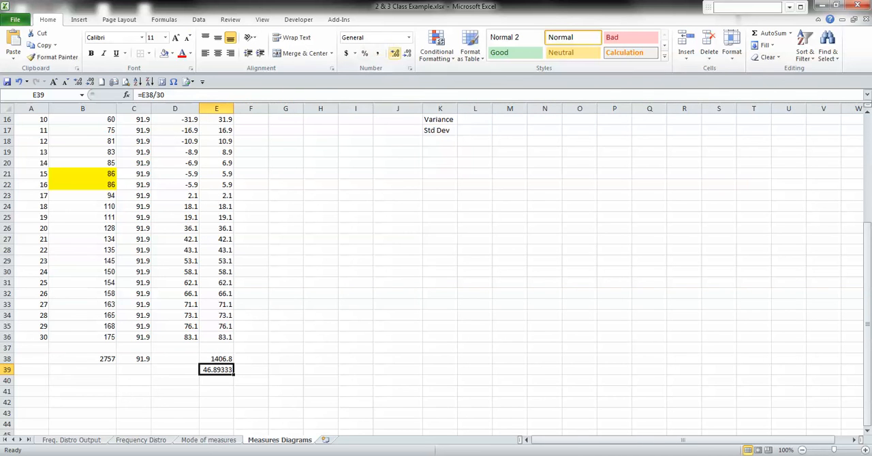
click(407, 52)
Step: Enter 46.8933 as the Mean Dev value in cell L15
scroll(436, 273, up, 2)
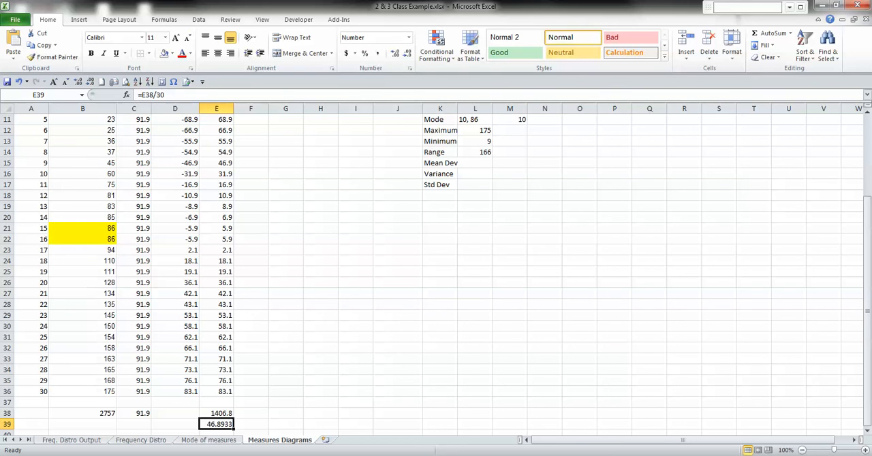
click(475, 162)
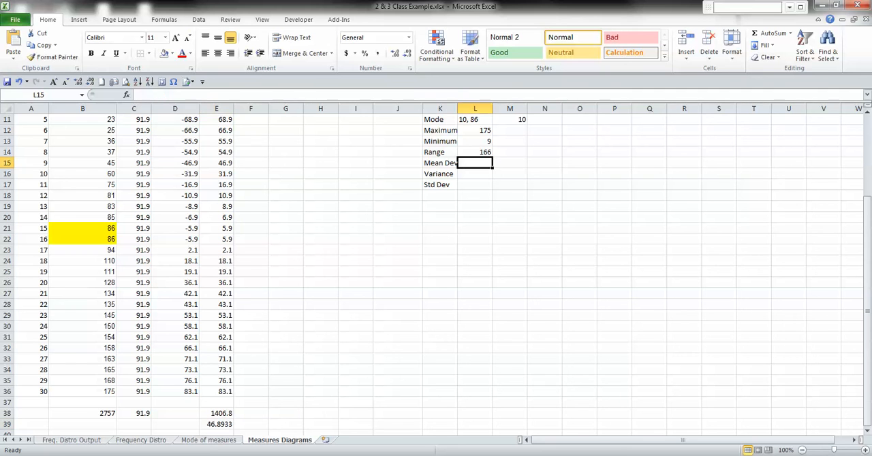
text(46.8)
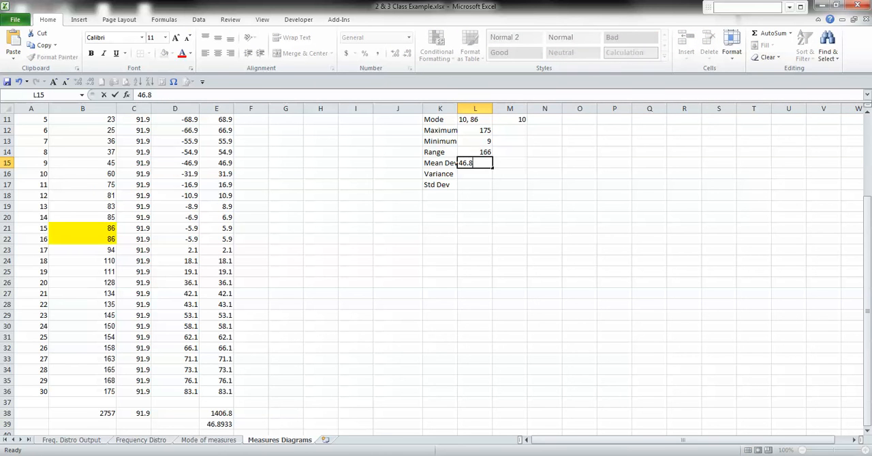
text(933)
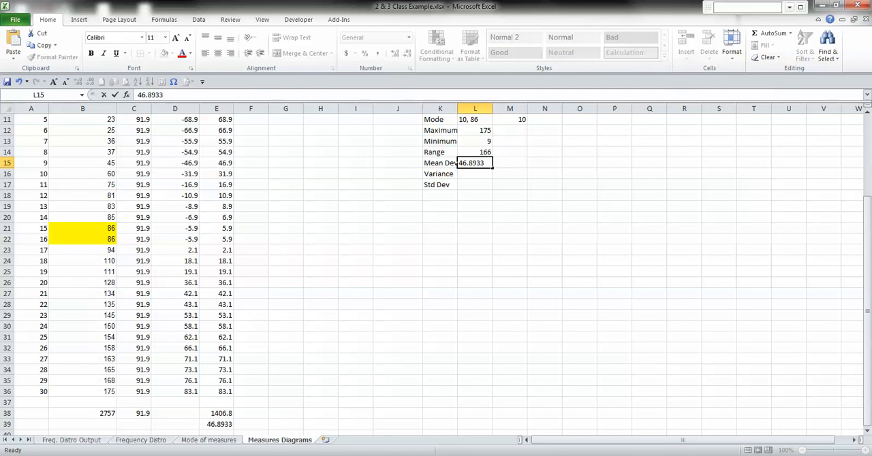